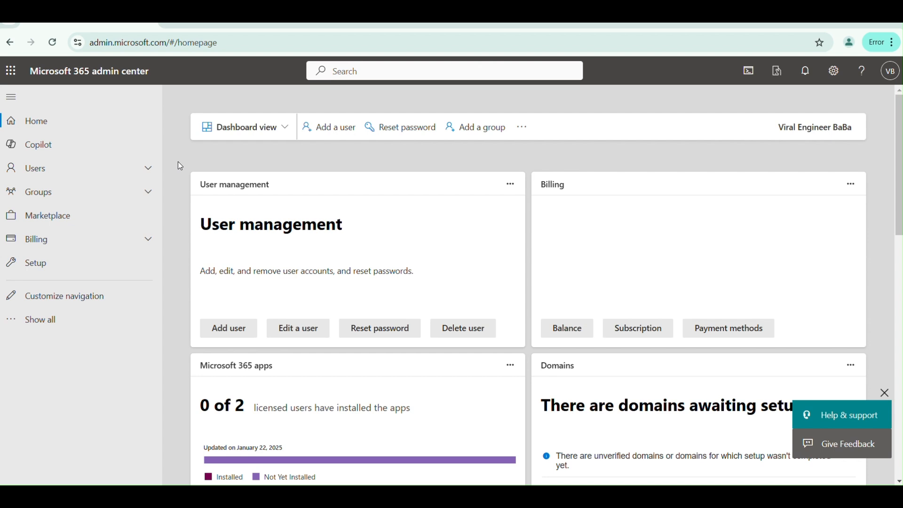
# Start adding an active user and fill in the basics: User One, username user1, domain techsutra.org, and a custom account password.
pyautogui.click(79, 177)
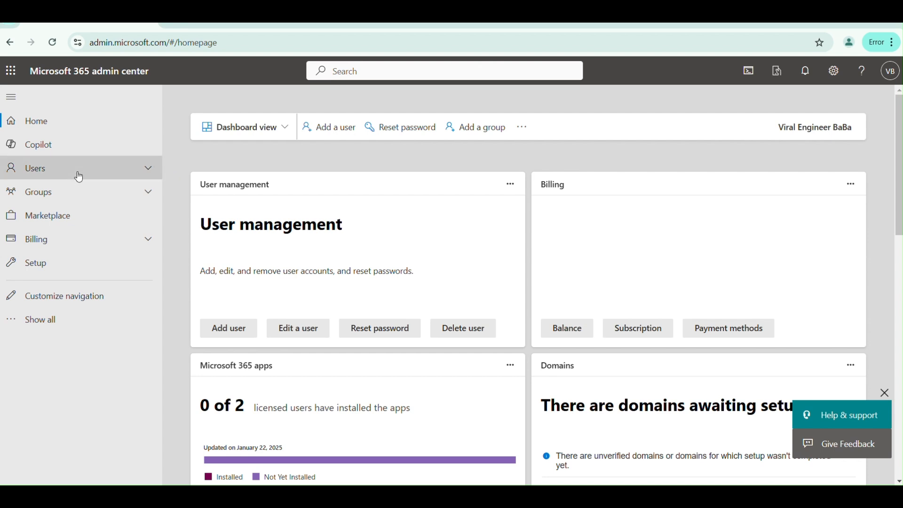
pyautogui.click(78, 193)
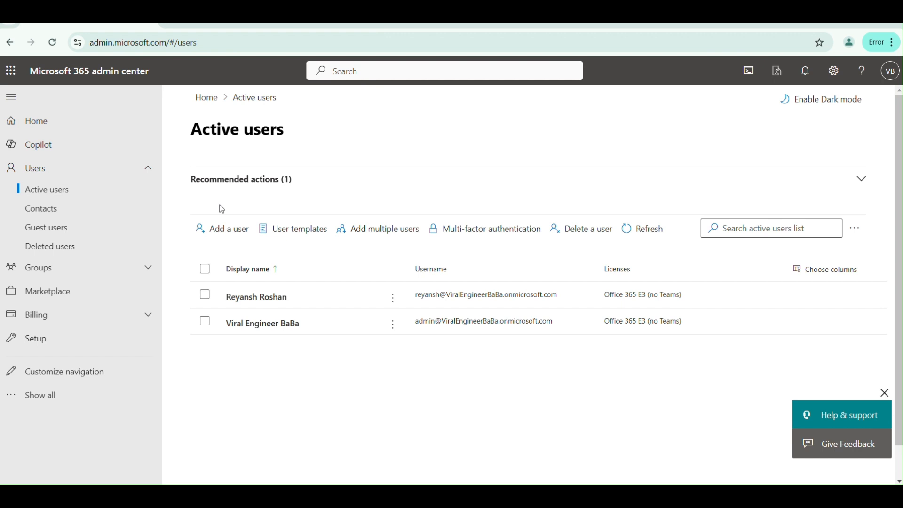
pyautogui.click(222, 238)
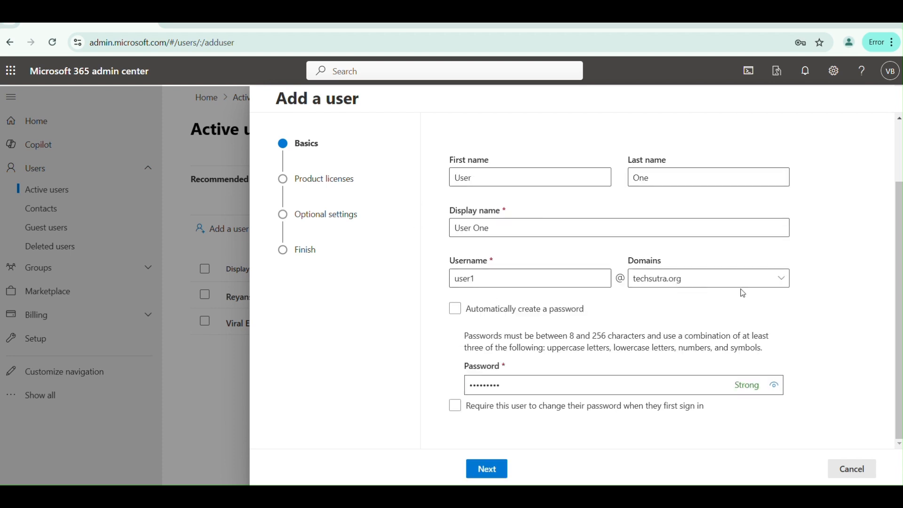
pyautogui.click(775, 281)
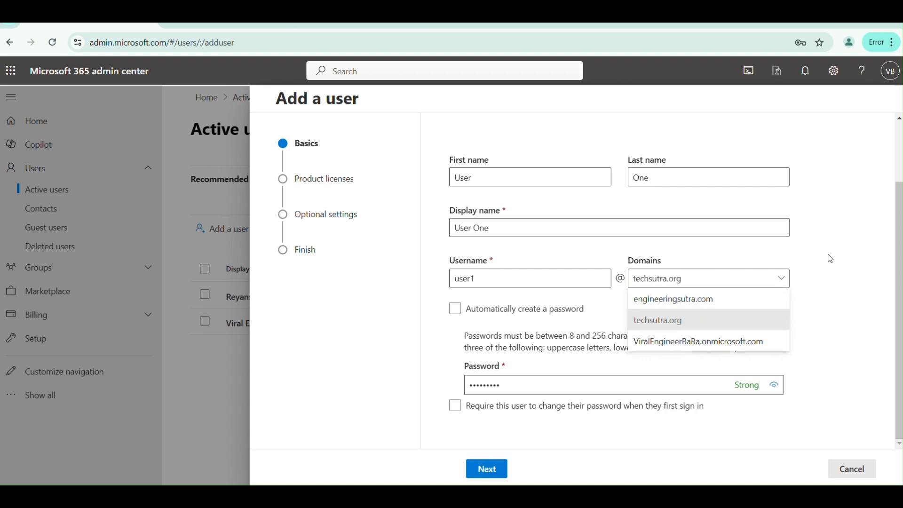
pyautogui.click(861, 315)
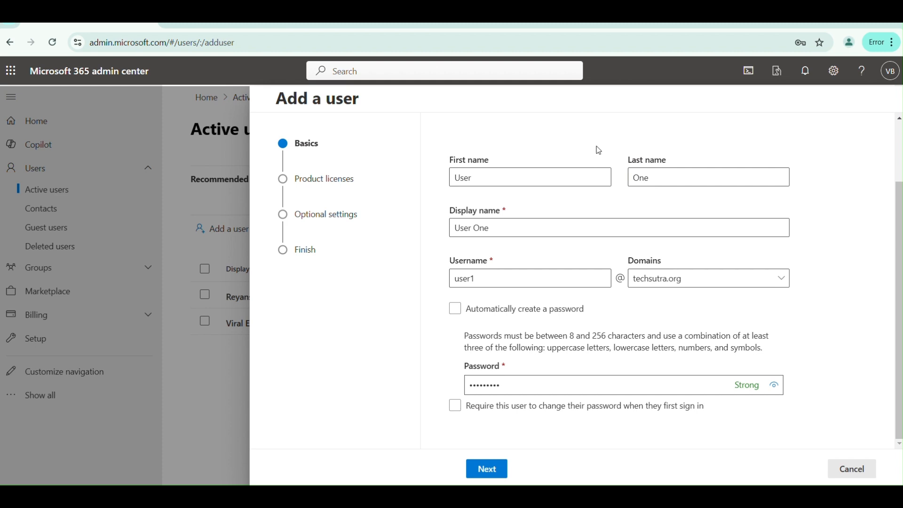
pyautogui.click(492, 471)
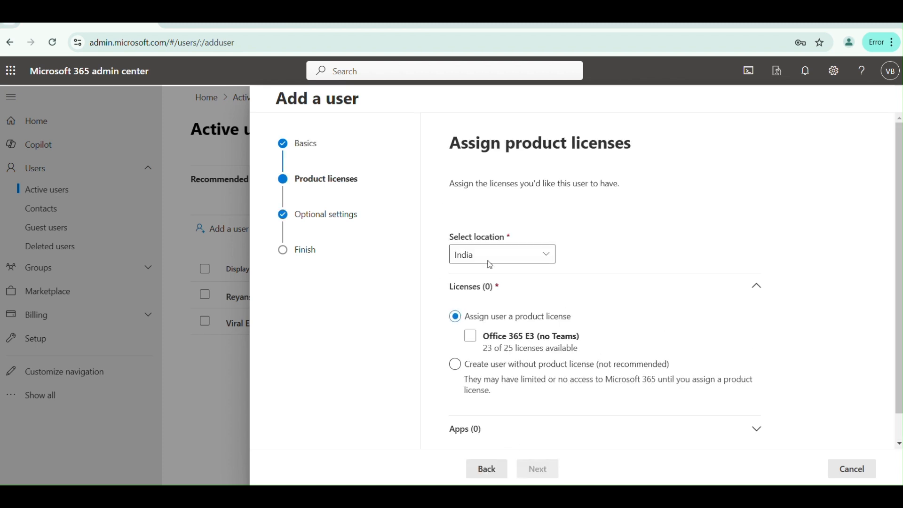
# Assign the Office 365 E3 (no Teams) license to the new user with the location India.
pyautogui.click(471, 336)
pyautogui.click(550, 342)
pyautogui.click(471, 336)
pyautogui.click(470, 337)
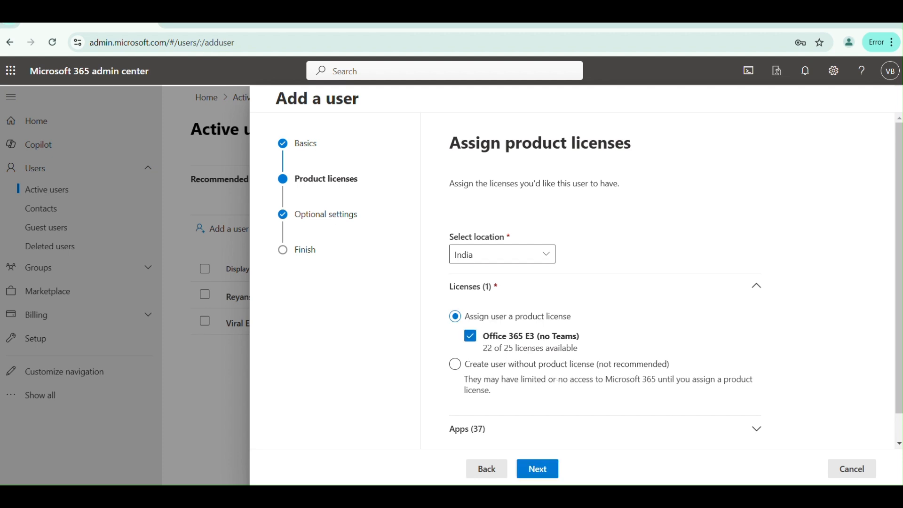
pyautogui.click(537, 469)
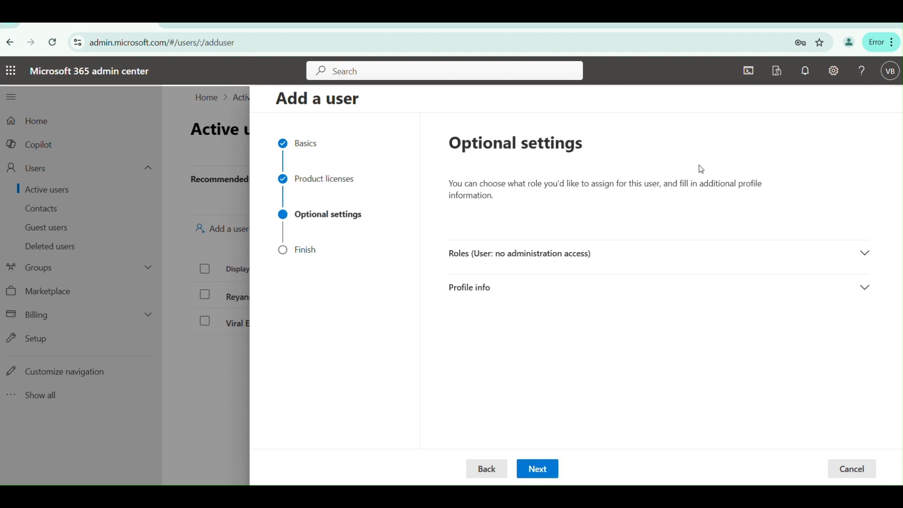
# Examine the available admin roles and keep the user's role as User (no admin center access).
pyautogui.click(734, 260)
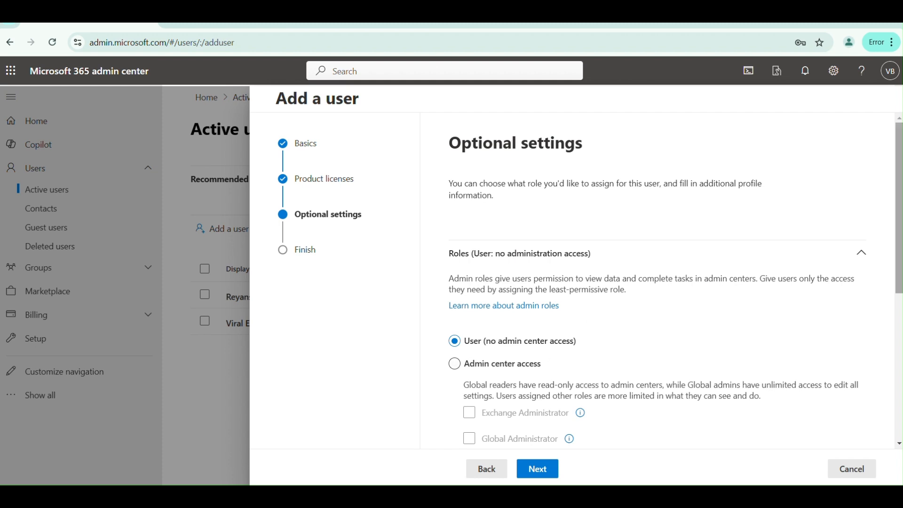
pyautogui.scroll(-6, 672, 417)
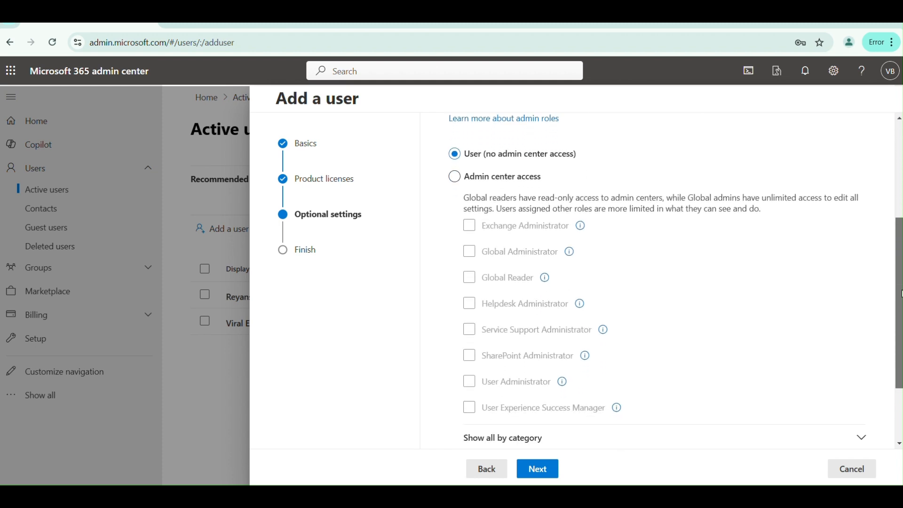
pyautogui.click(541, 468)
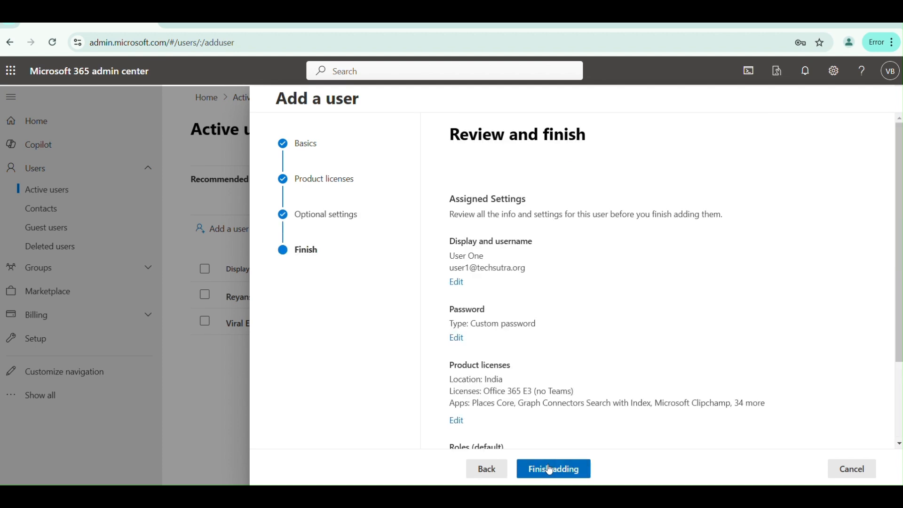
# Review the assigned settings, finish adding User One, and dismiss the feedback survey.
pyautogui.scroll(-1, 900, 249)
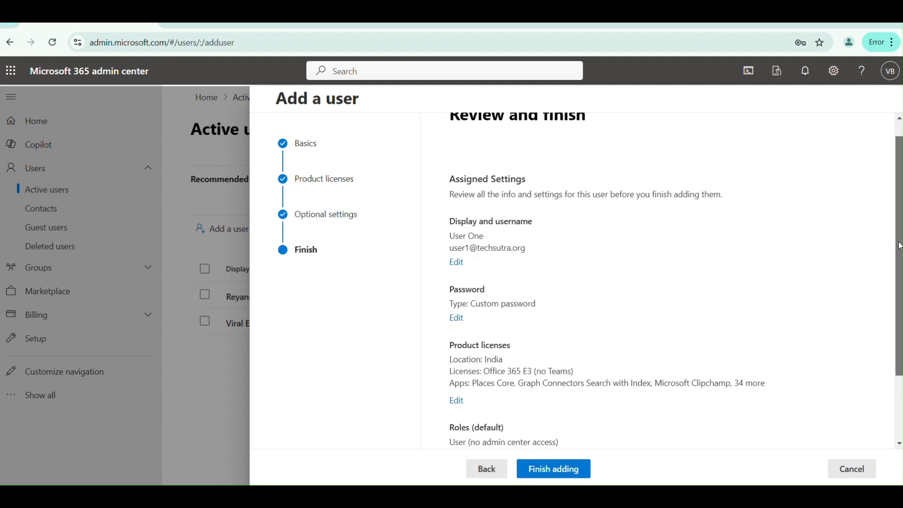
pyautogui.scroll(-1, 899, 250)
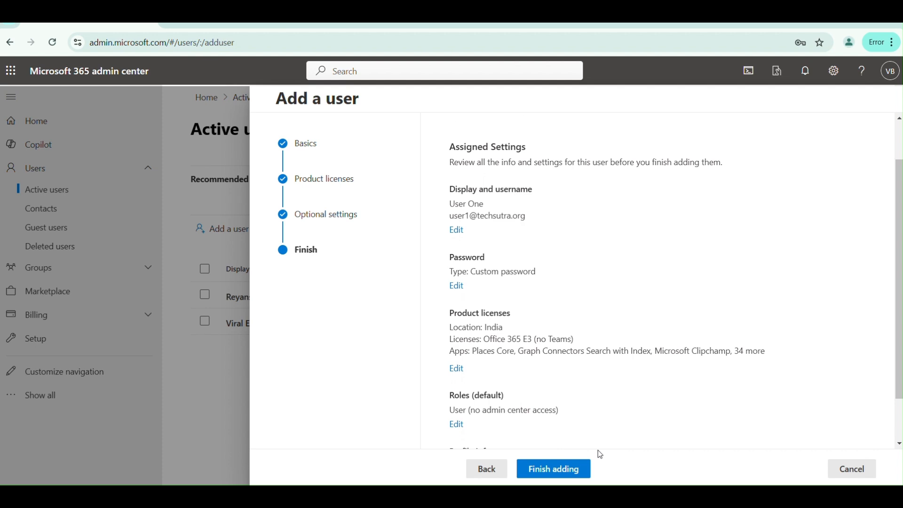
pyautogui.click(566, 475)
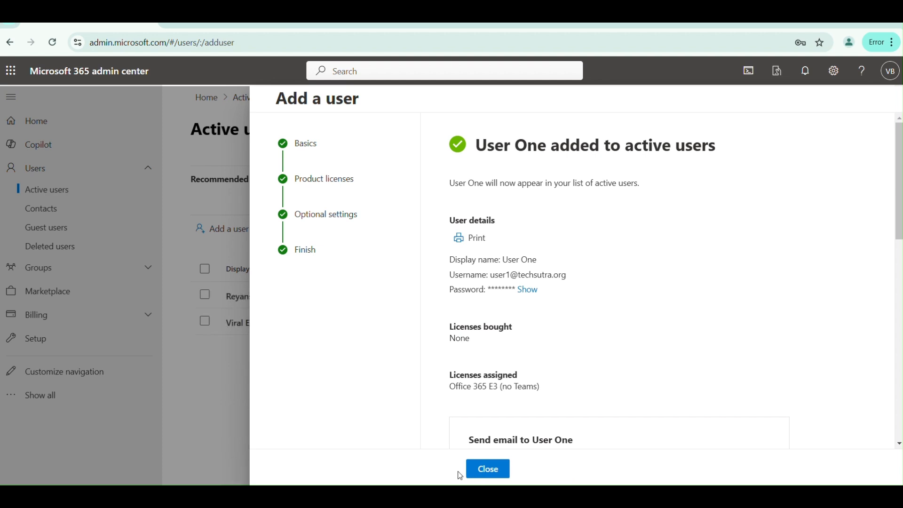
pyautogui.click(499, 470)
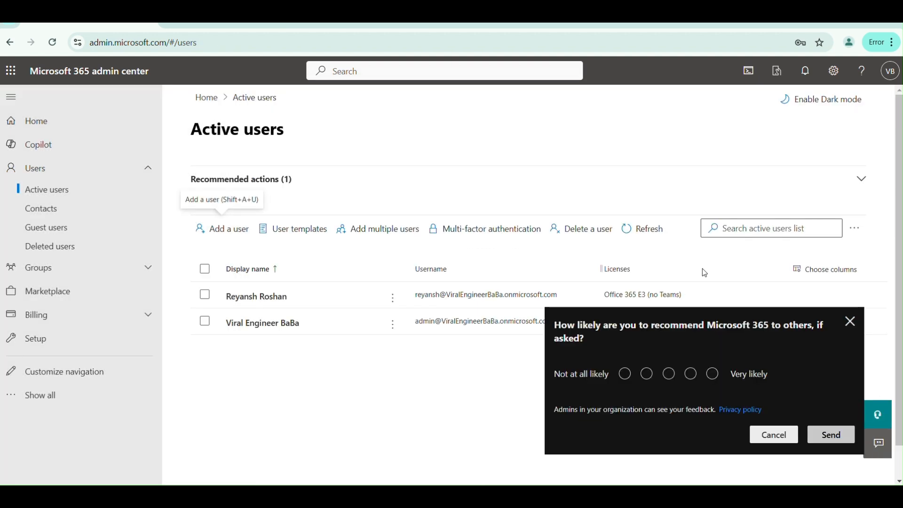
pyautogui.click(851, 323)
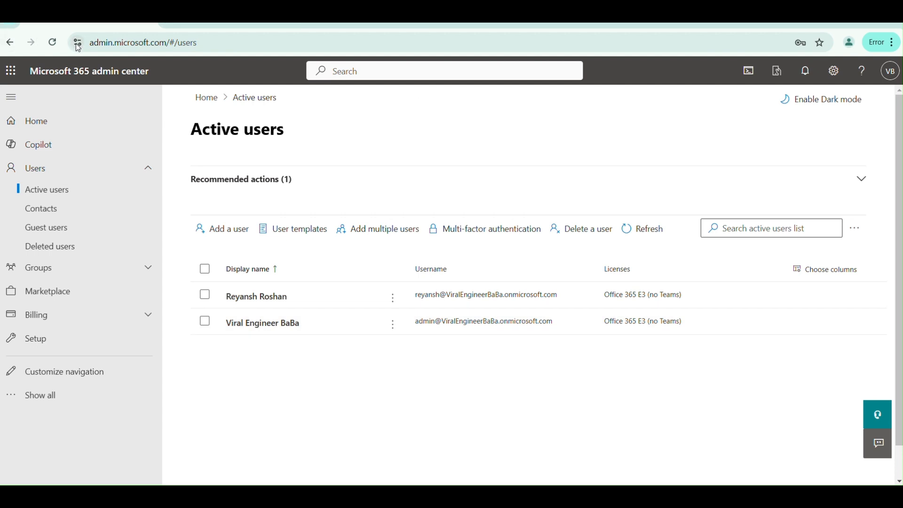
# Reload the page and refresh the active users list to check for User One.
pyautogui.click(52, 42)
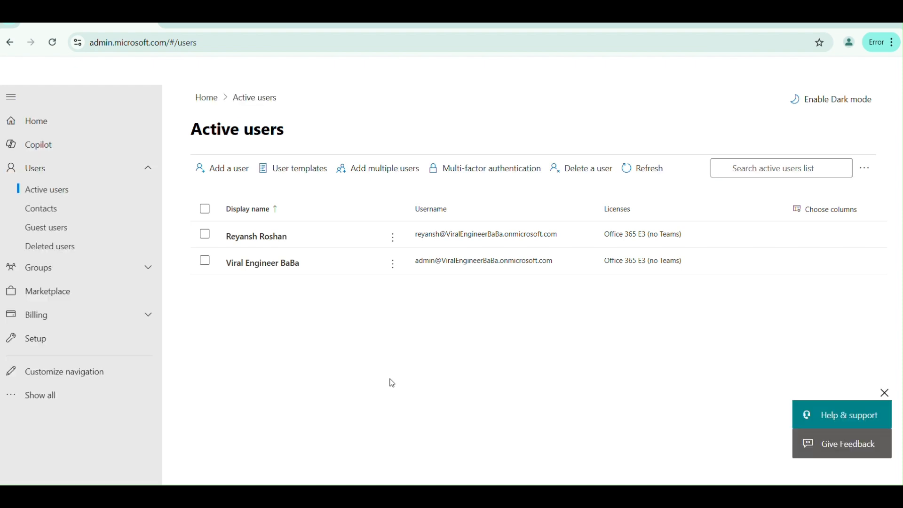
pyautogui.click(52, 43)
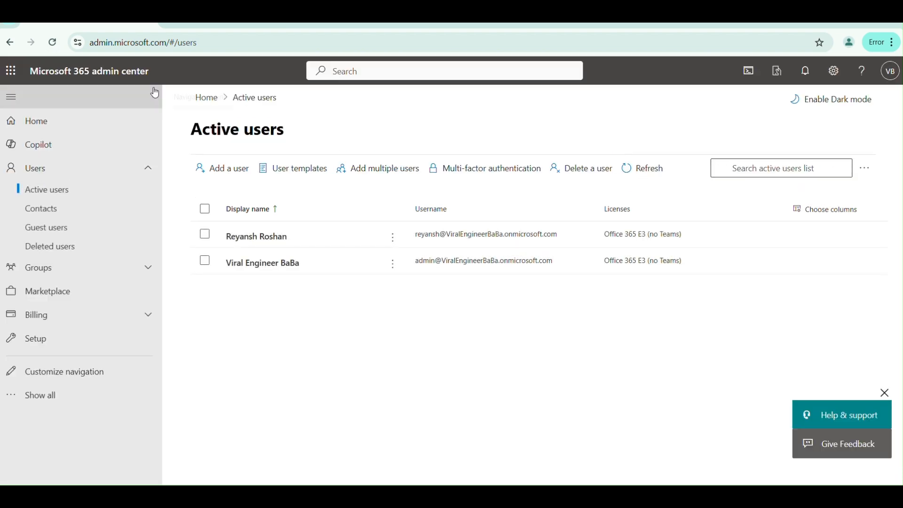
pyautogui.click(641, 172)
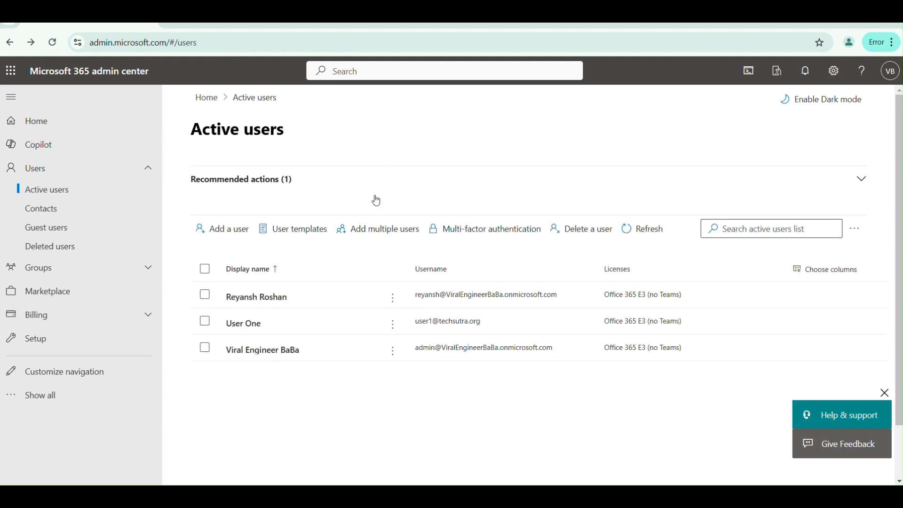
# Start adding multiple users with a CSV upload and download the blank CSV file with the required headers.
pyautogui.click(390, 234)
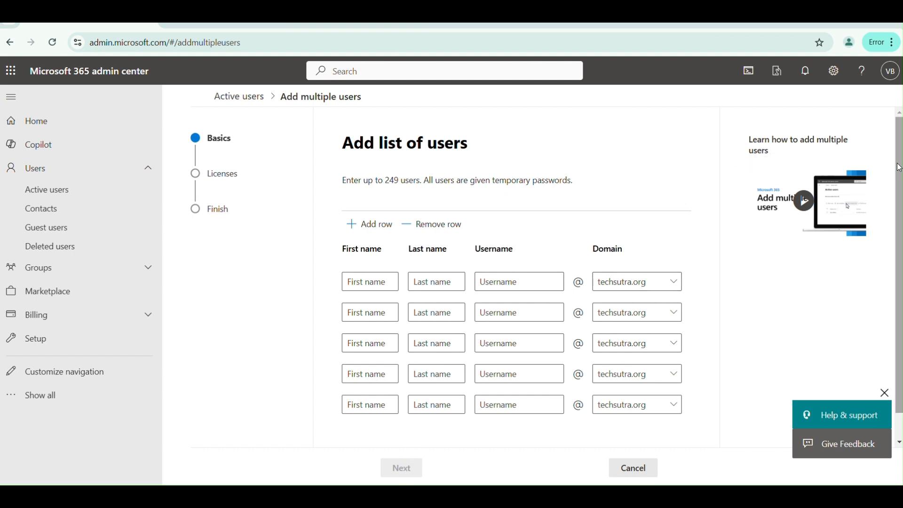
pyautogui.scroll(-1, 875, 235)
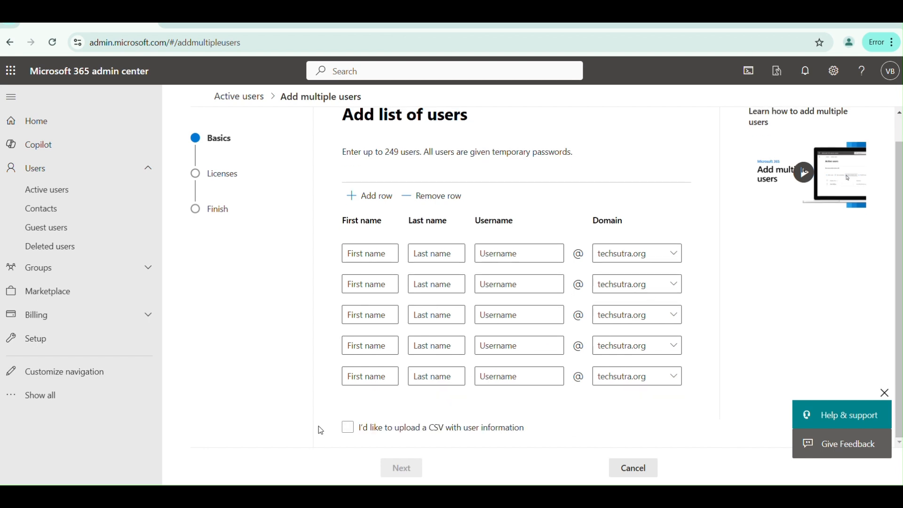
pyautogui.click(348, 428)
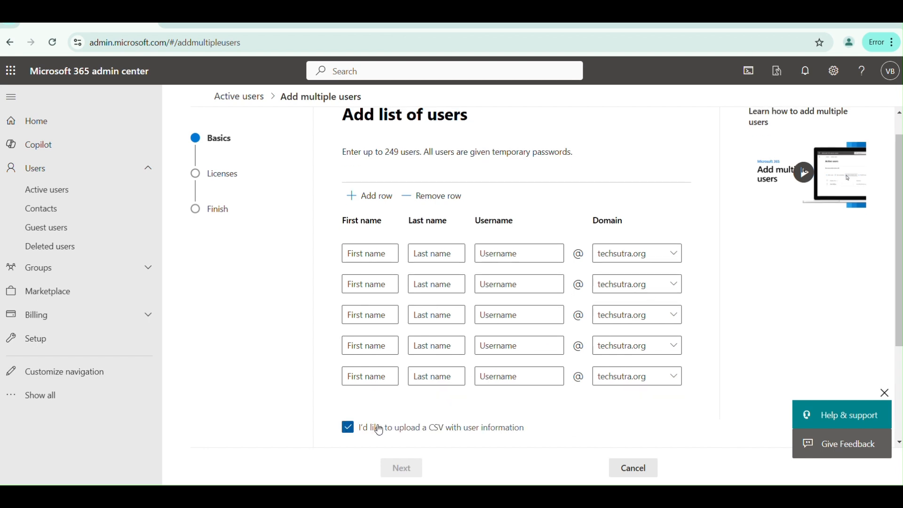
pyautogui.scroll(-3, 882, 336)
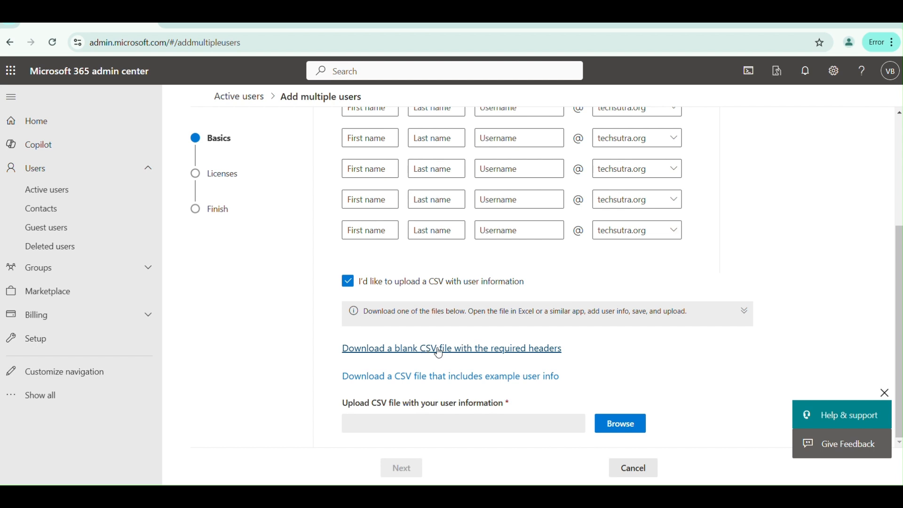
pyautogui.click(439, 352)
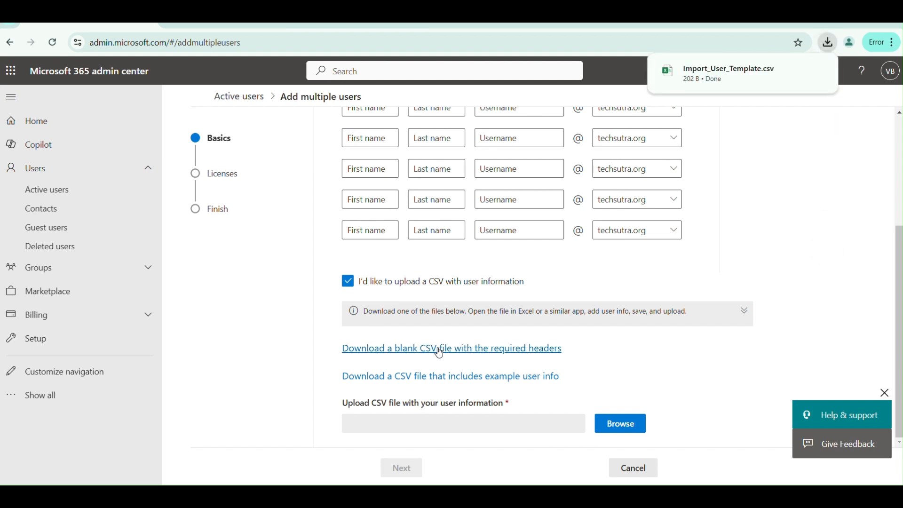
# Open the downloaded Import_User_Template.csv and upload it with the details of User 2, User 3 and User 4.
pyautogui.moveTo(694, 90)
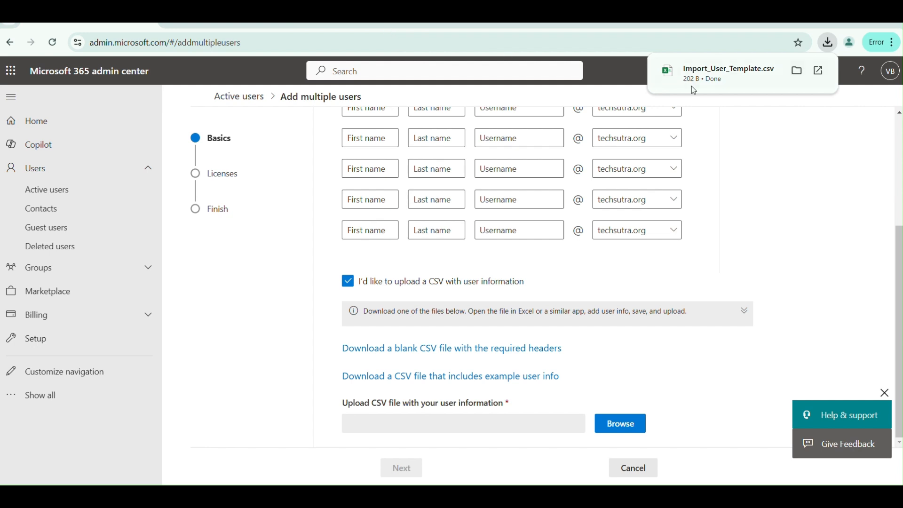
pyautogui.click(731, 77)
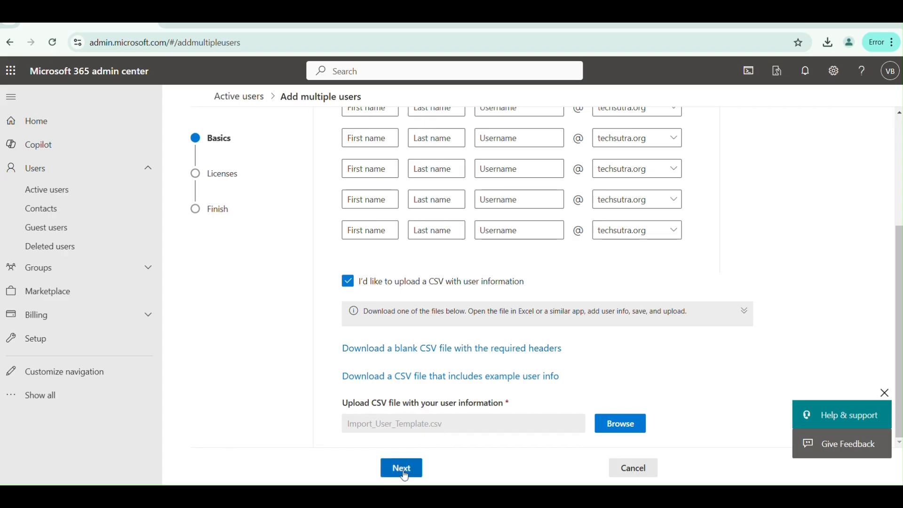
pyautogui.click(403, 467)
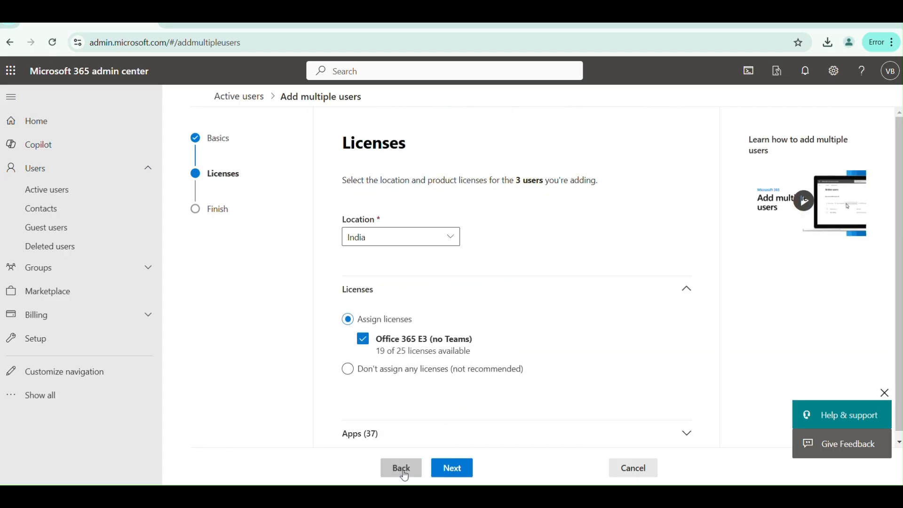
# Deselect the Office 365 E3 license and choose not to assign any licenses to the three users.
pyautogui.click(366, 341)
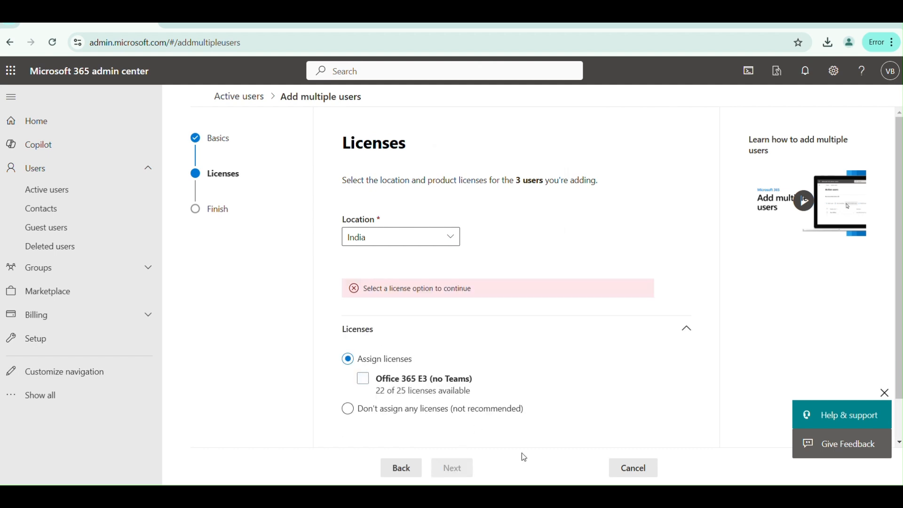
pyautogui.click(348, 408)
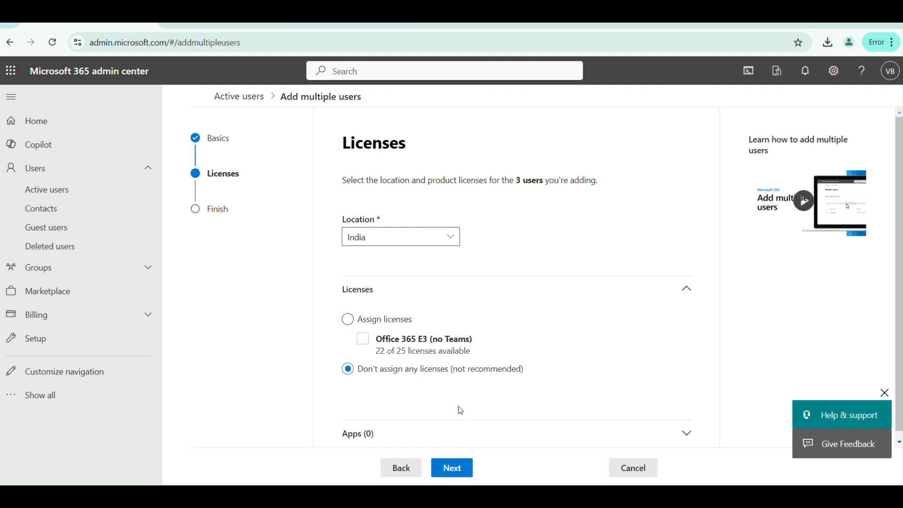
pyautogui.click(452, 468)
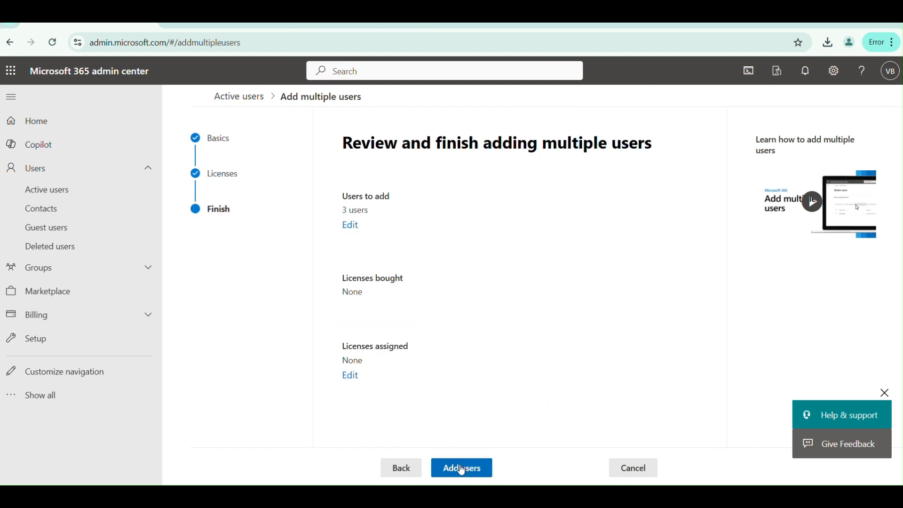
# Finish adding the three users from the CSV file and refresh the active users list.
pyautogui.click(481, 471)
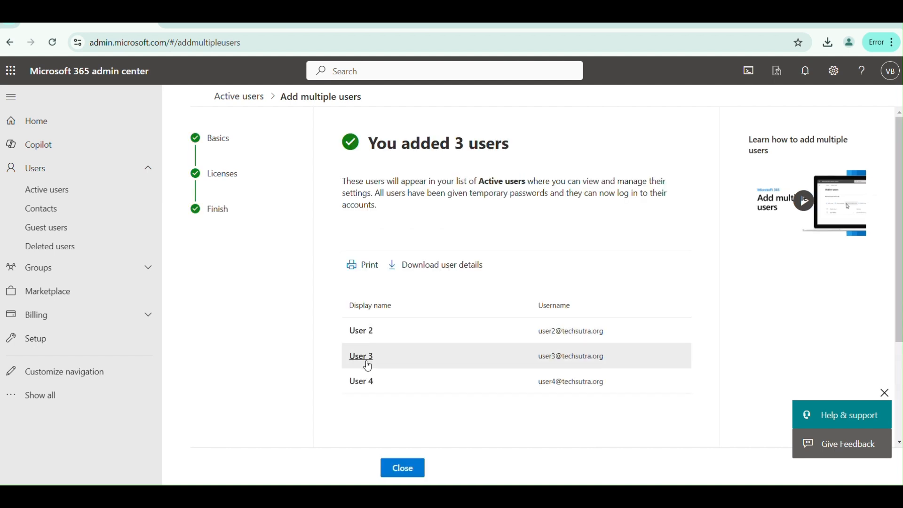
pyautogui.click(404, 468)
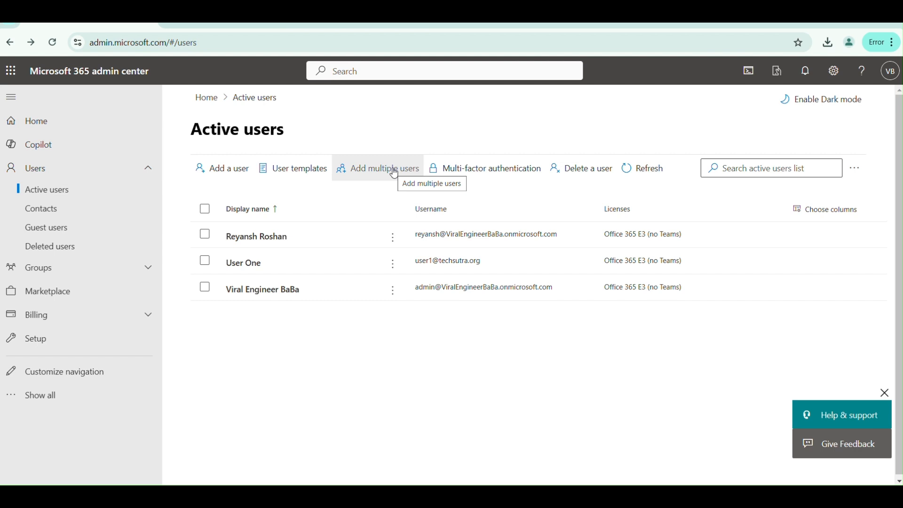
pyautogui.click(637, 173)
pyautogui.click(642, 229)
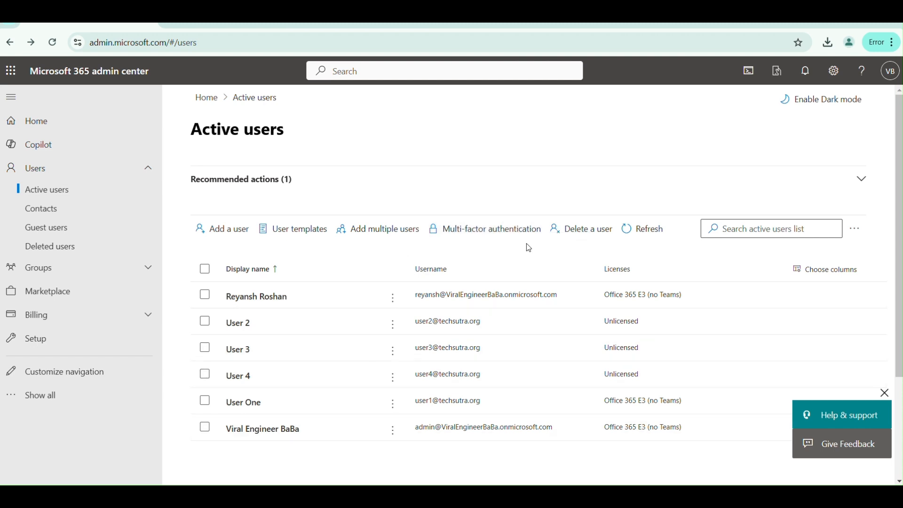
# Open the per-user multifactor authentication page and select User One, User 2 and User 3.
pyautogui.click(502, 226)
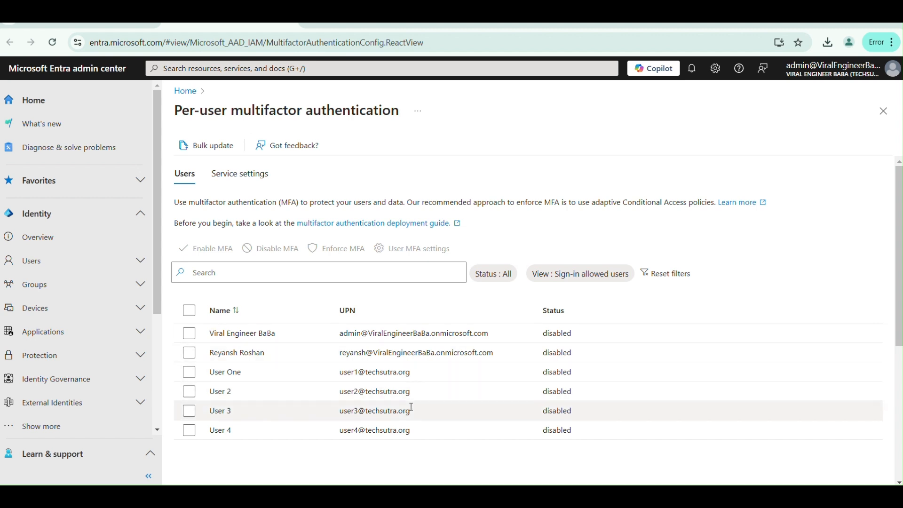
pyautogui.click(191, 374)
pyautogui.click(190, 375)
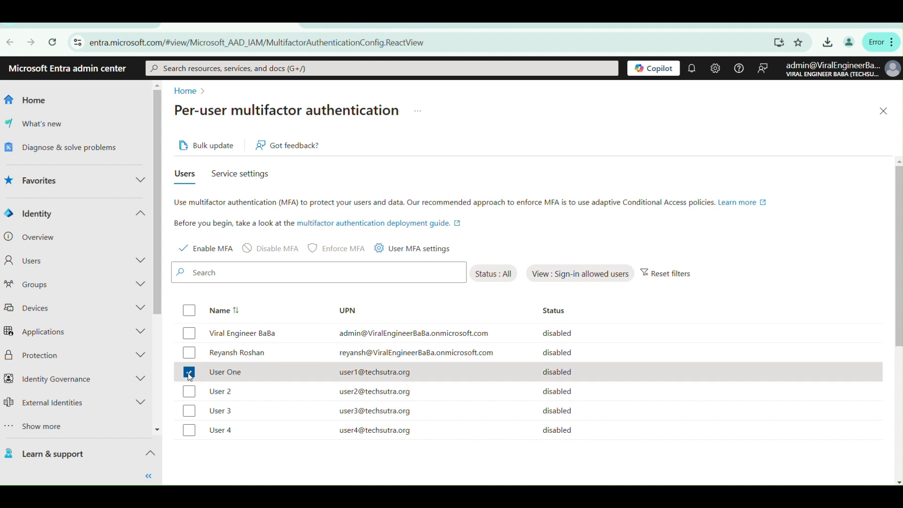
pyautogui.click(190, 375)
pyautogui.click(190, 375)
pyautogui.click(189, 393)
pyautogui.click(190, 411)
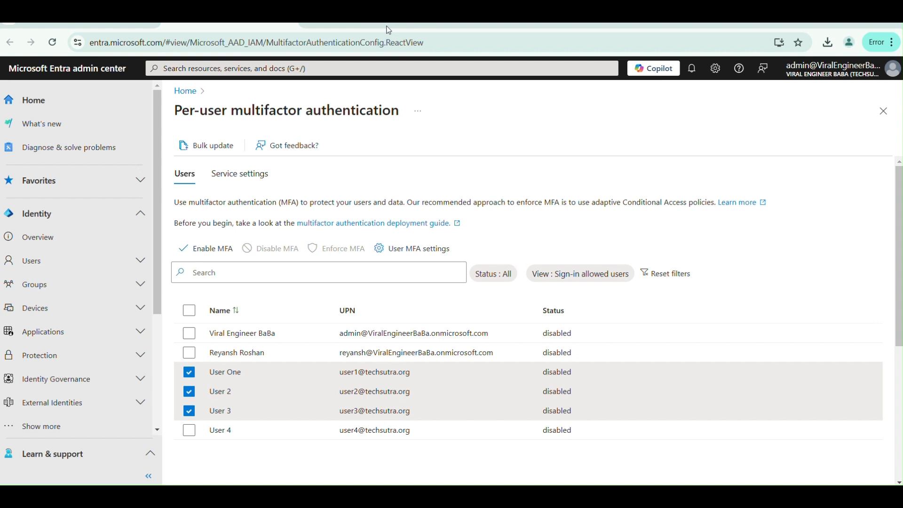
# Return to the Microsoft 365 admin center, delete User 4 from the active users and refresh the list.
pyautogui.click(99, 26)
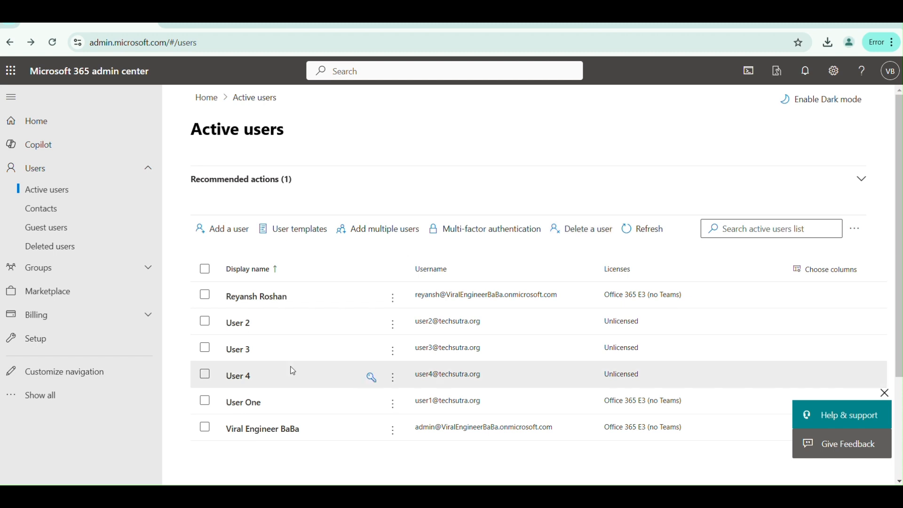
pyautogui.click(204, 375)
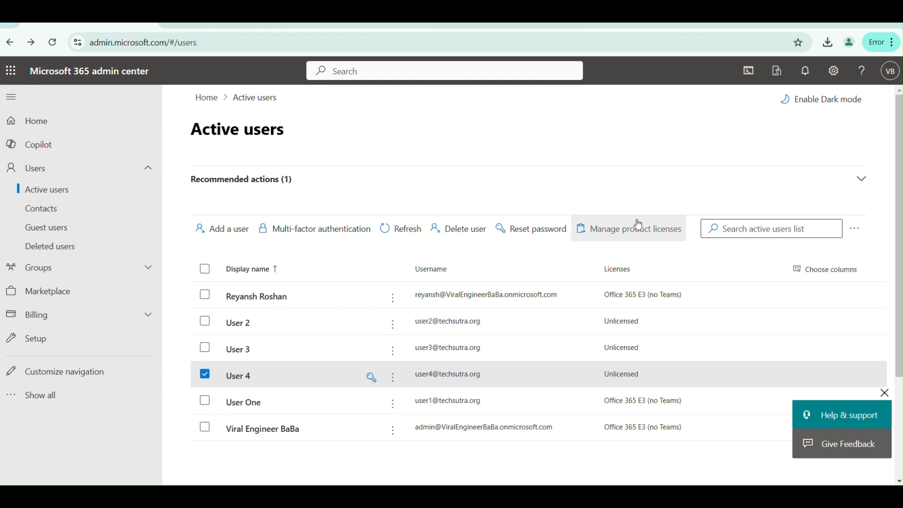
pyautogui.click(462, 234)
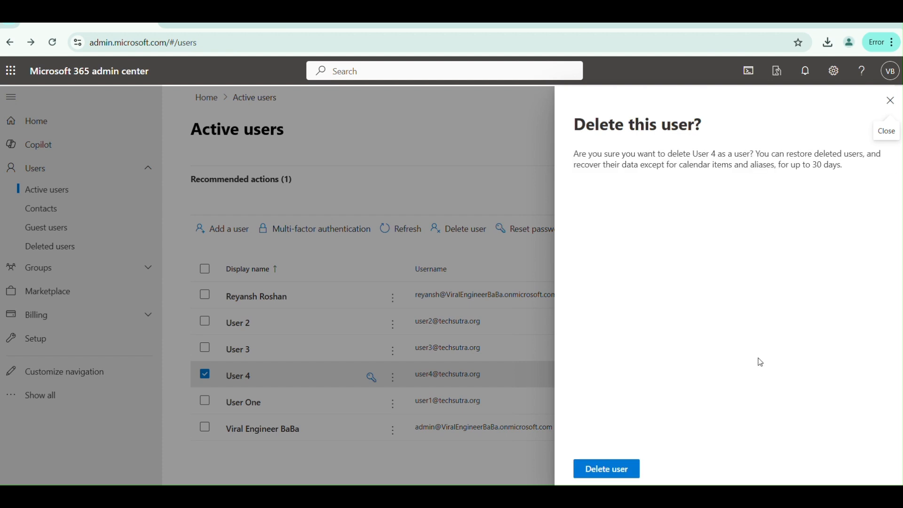
pyautogui.click(607, 473)
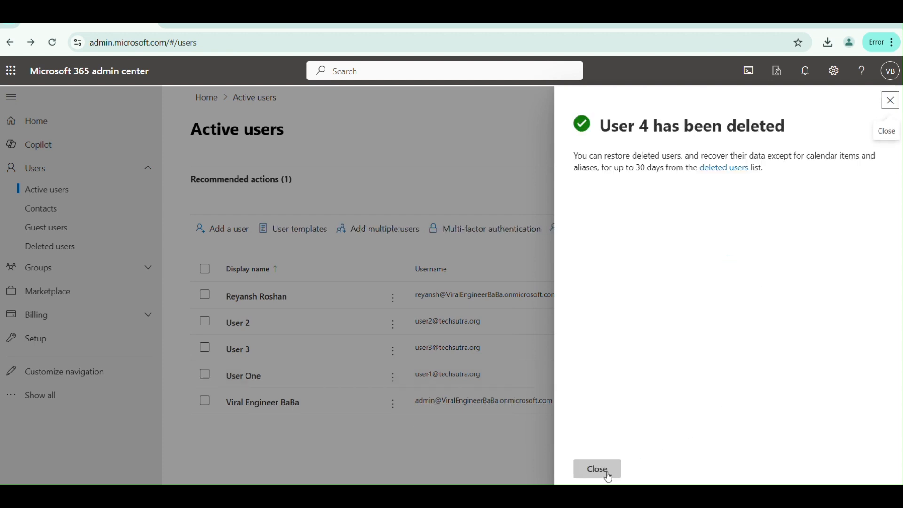
pyautogui.click(597, 472)
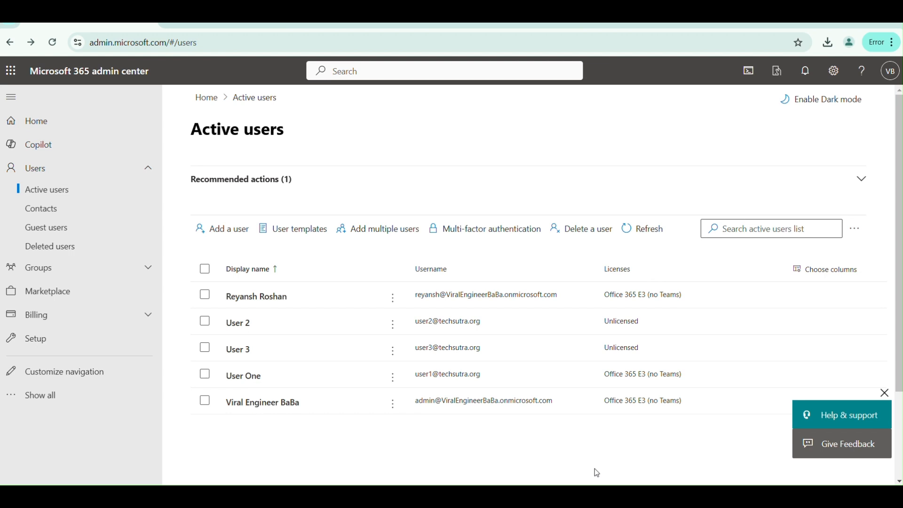
pyautogui.click(643, 230)
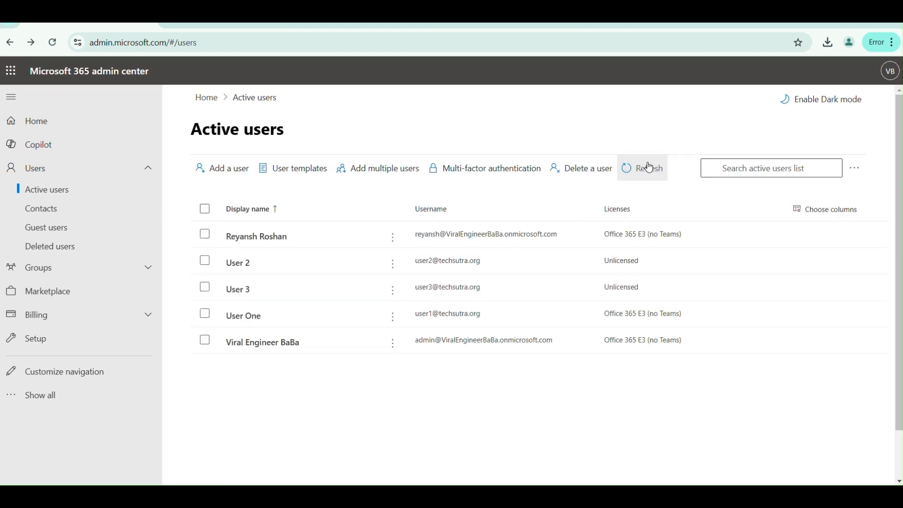
pyautogui.click(652, 174)
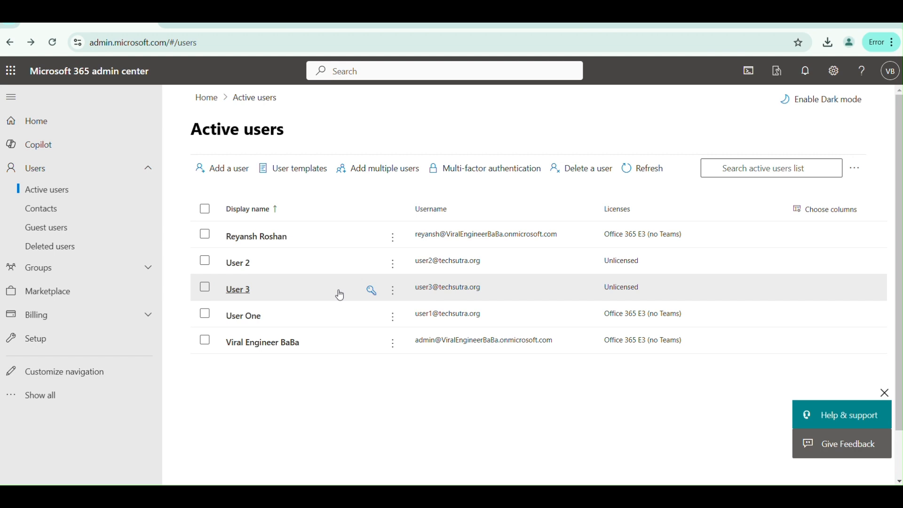
# Check the deleted users list, return to the active users and select User 2.
pyautogui.click(53, 247)
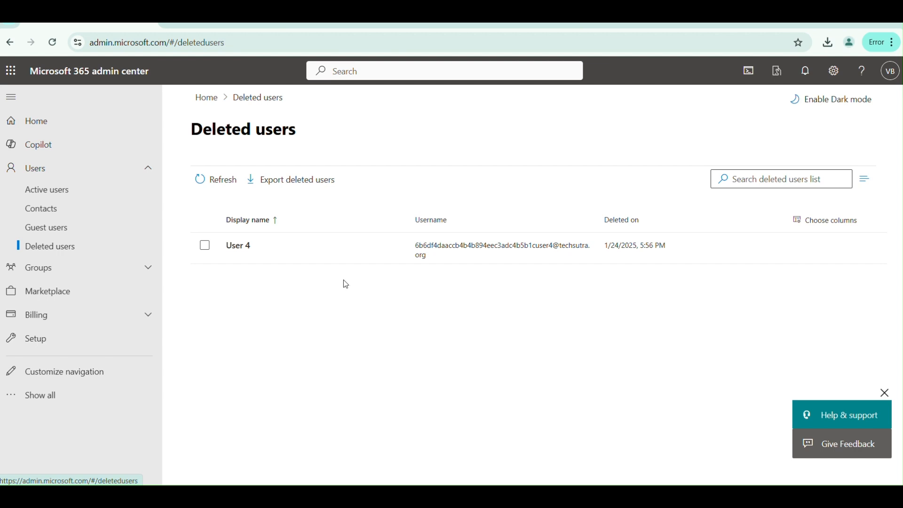
pyautogui.click(57, 194)
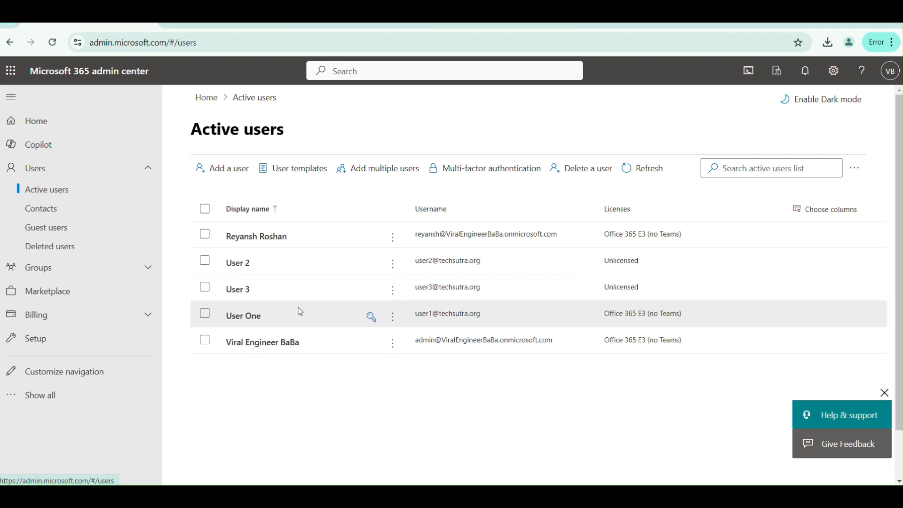
pyautogui.click(204, 261)
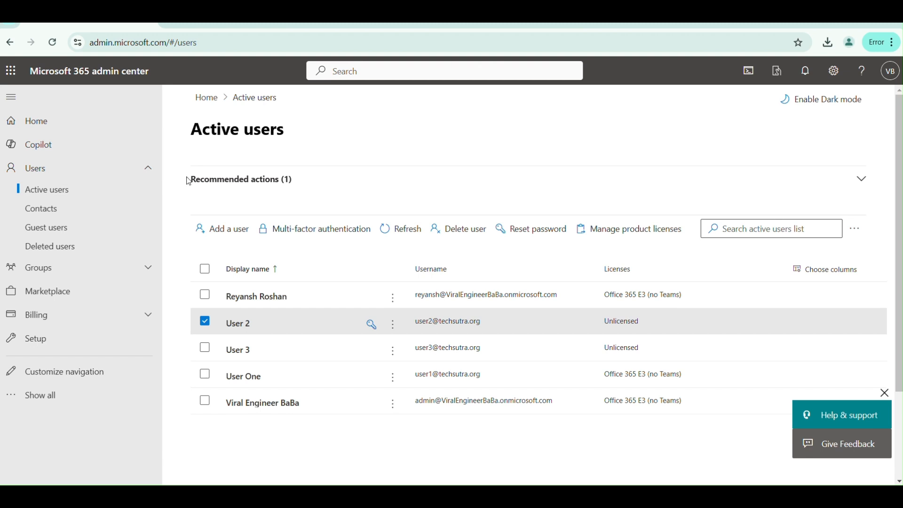
# Open the contacts list, view the blank form for adding a contact and close it without saving.
pyautogui.click(50, 209)
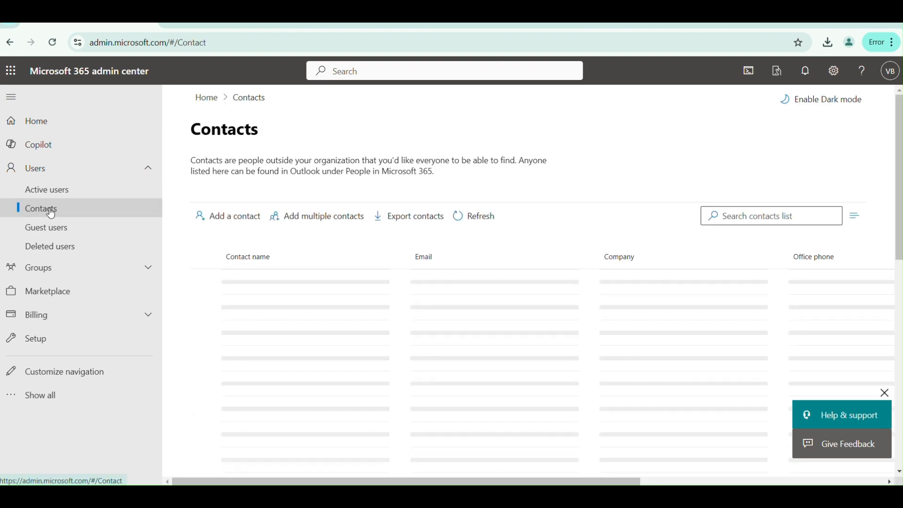
pyautogui.click(238, 225)
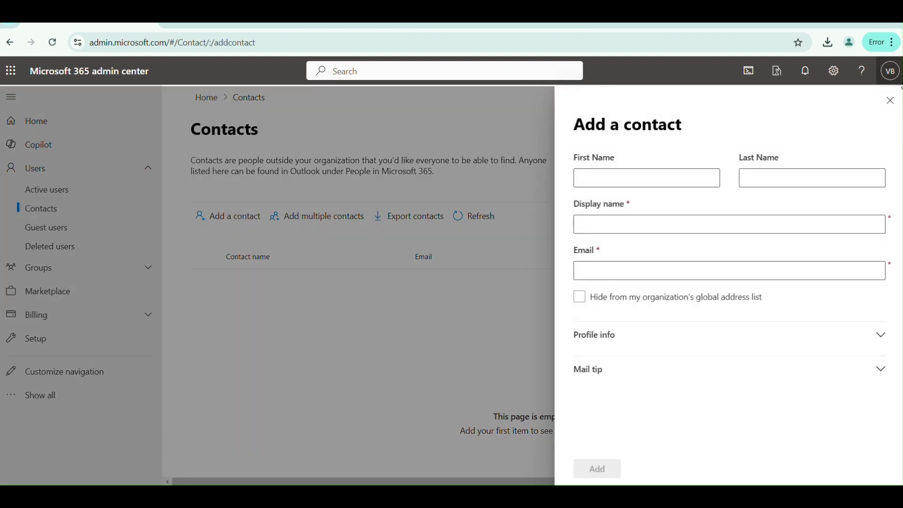
pyautogui.click(891, 101)
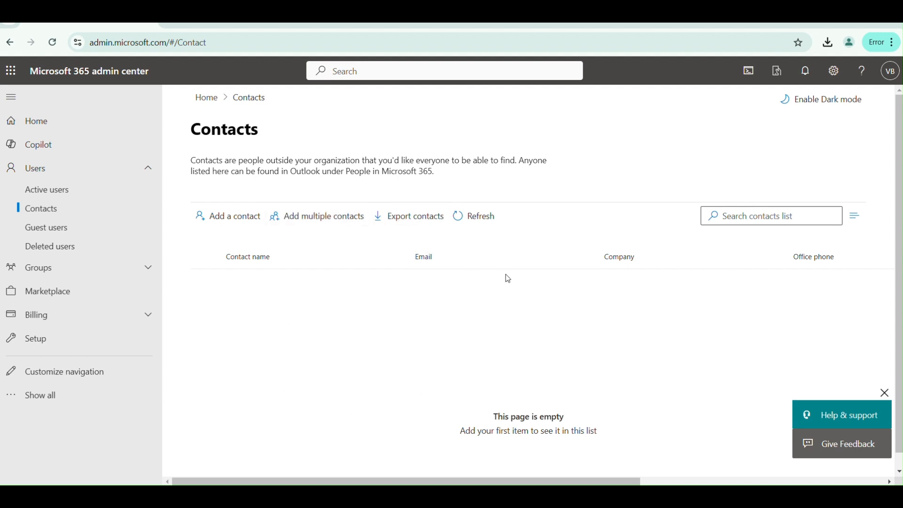
# Review the guest users and contacts pages and return to the active users list.
pyautogui.click(61, 235)
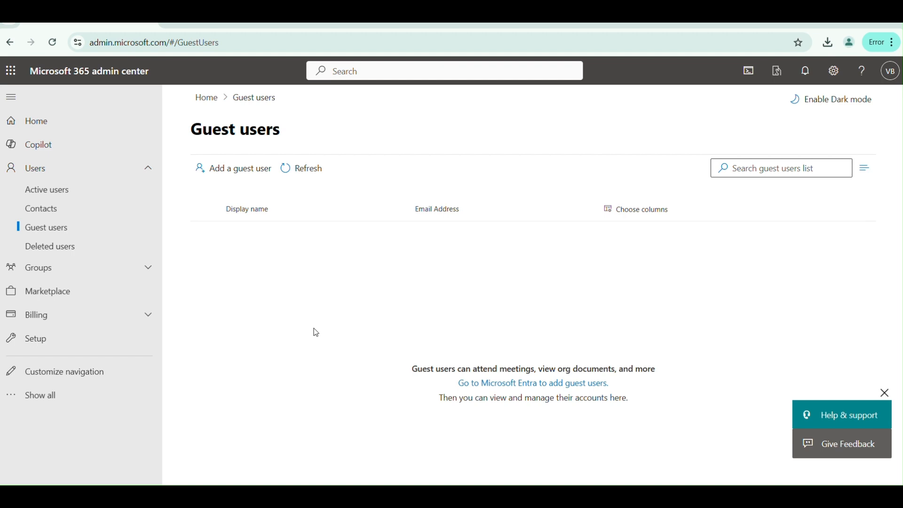
pyautogui.click(73, 212)
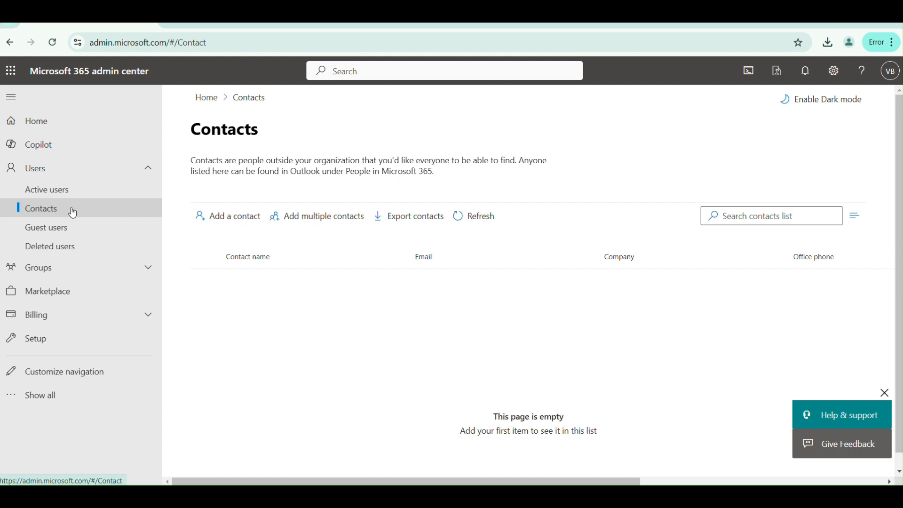
pyautogui.click(70, 189)
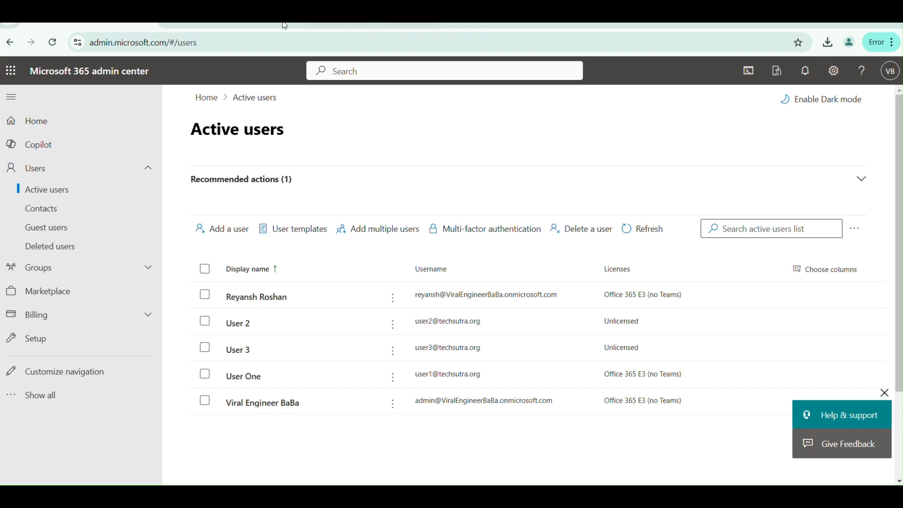
# View the Microsoft Intune admin center's home page and open the list of all users in the Microsoft Entra admin center.
pyautogui.click(229, 21)
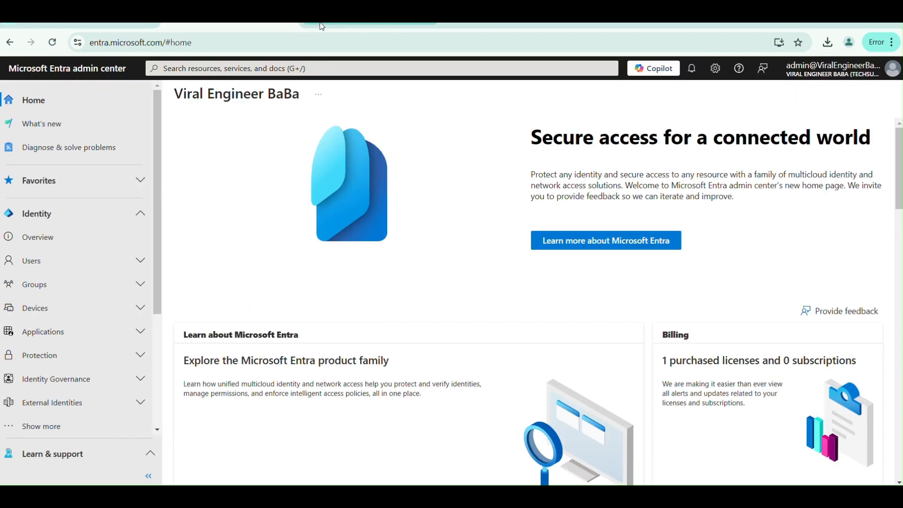
pyautogui.click(339, 23)
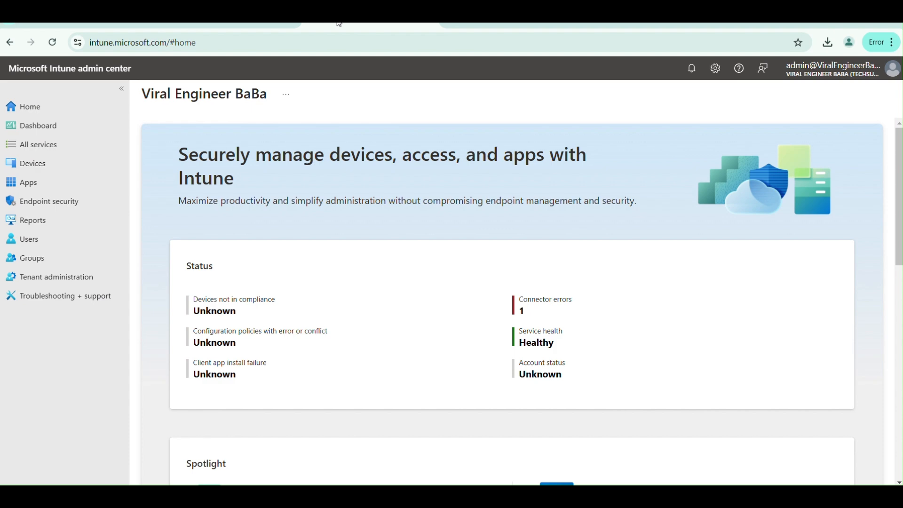
pyautogui.click(215, 25)
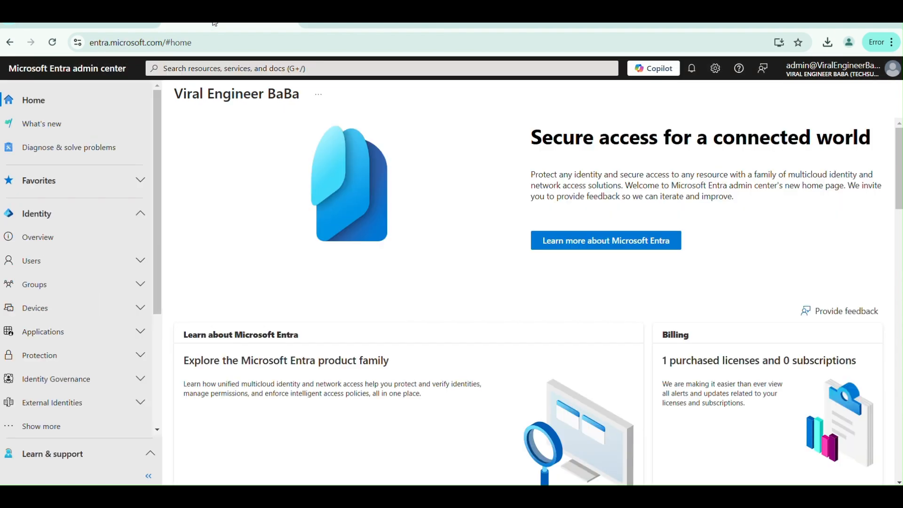
pyautogui.click(138, 260)
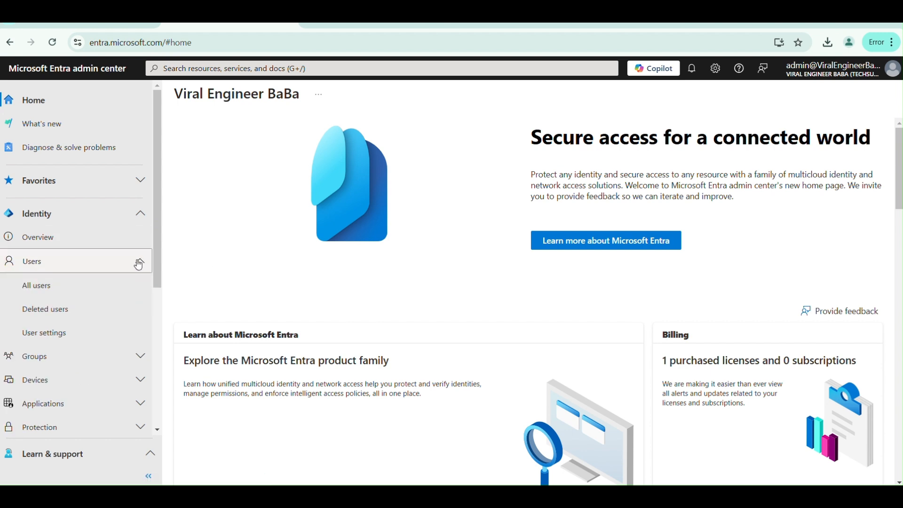
pyautogui.click(63, 285)
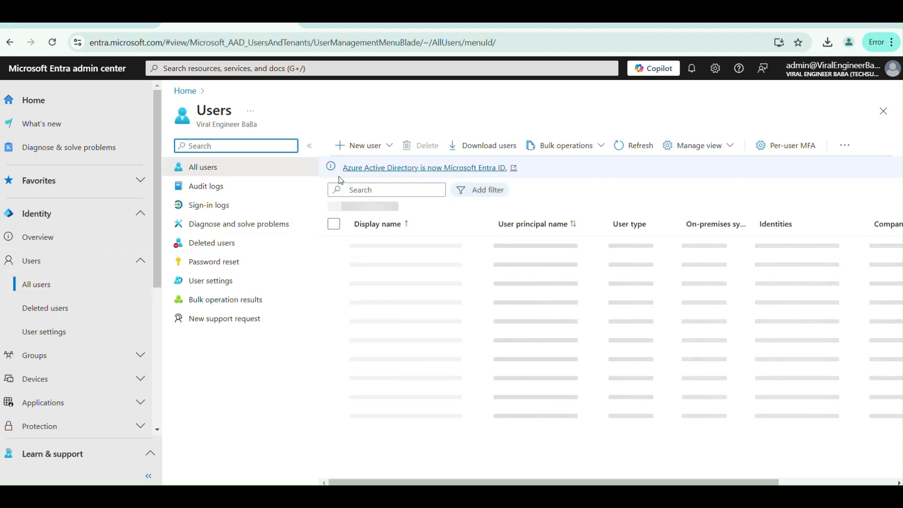
# Examine the options for new users, bulk operations and per-user MFA, and return to the list of all users.
pyautogui.click(360, 146)
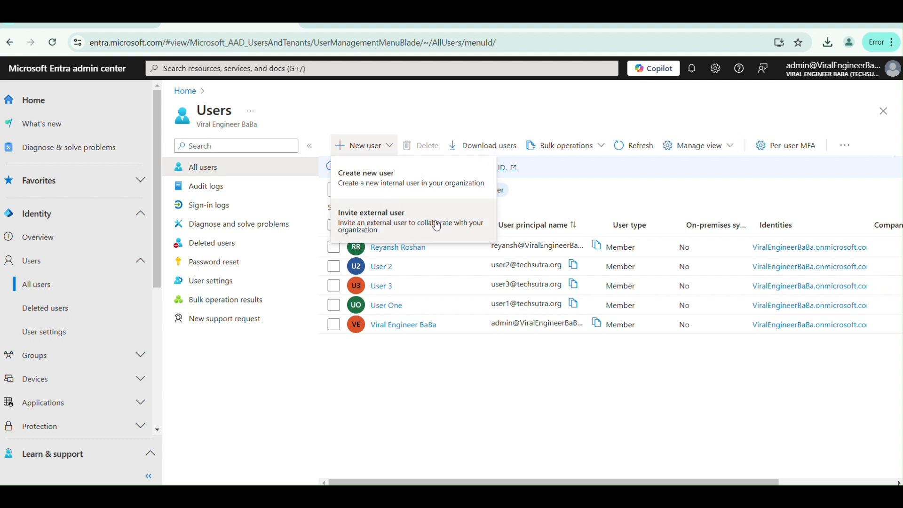
pyautogui.click(581, 146)
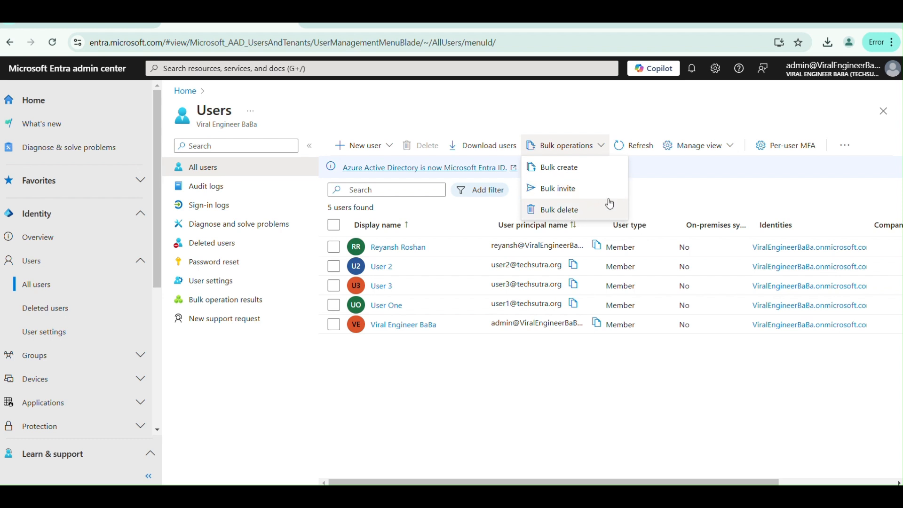
pyautogui.click(778, 147)
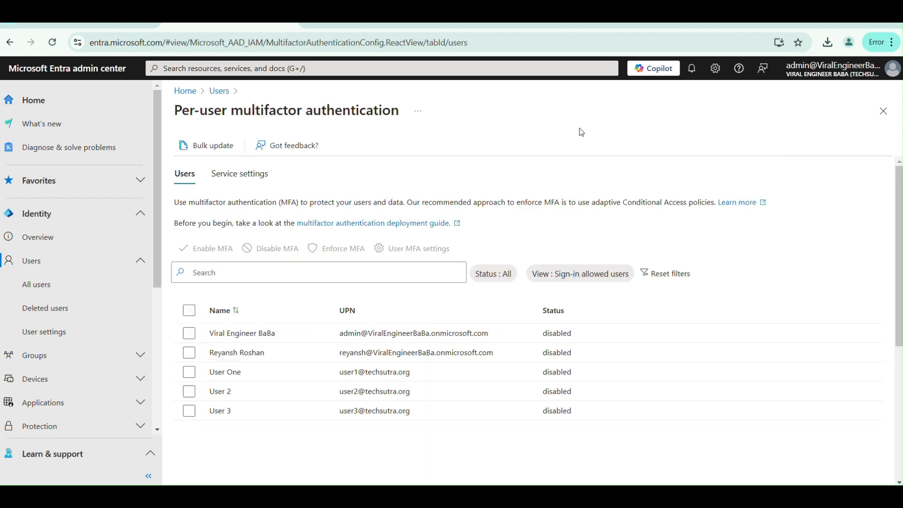
pyautogui.click(883, 111)
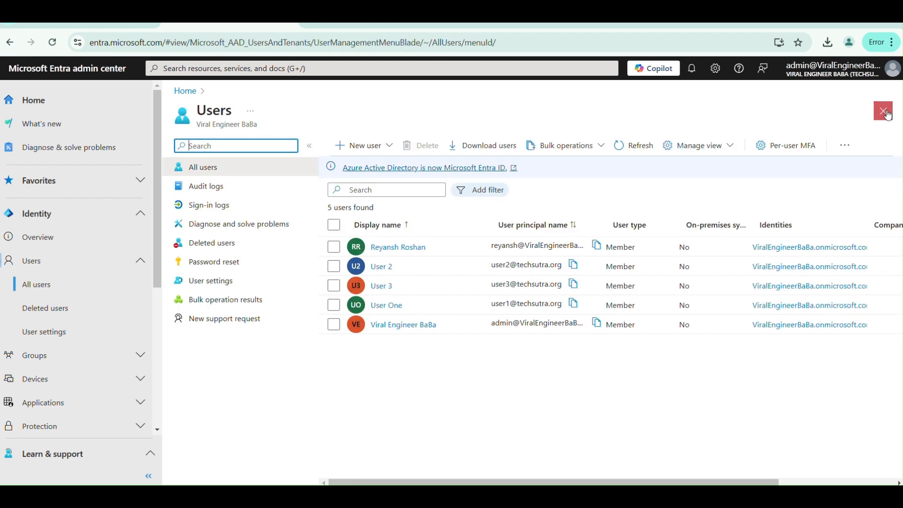
# Switch to the Microsoft Intune admin center and open its user management page.
pyautogui.click(337, 22)
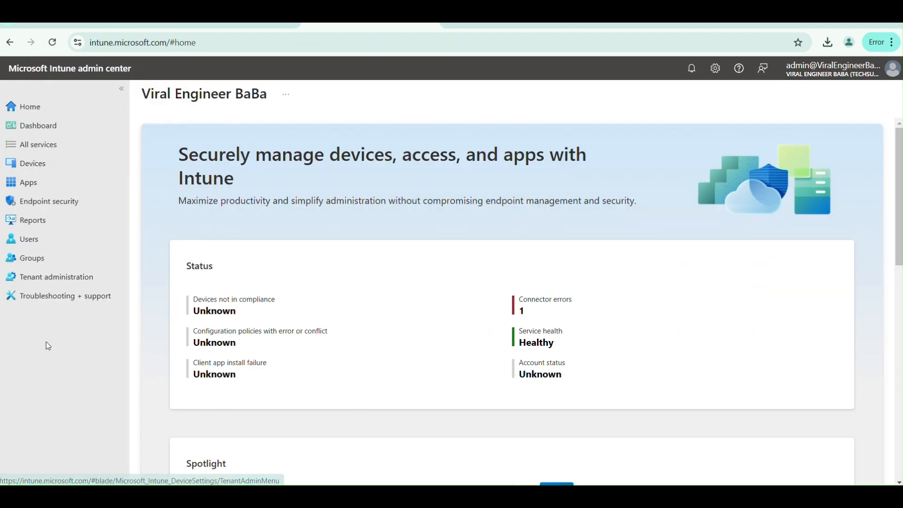
pyautogui.click(53, 243)
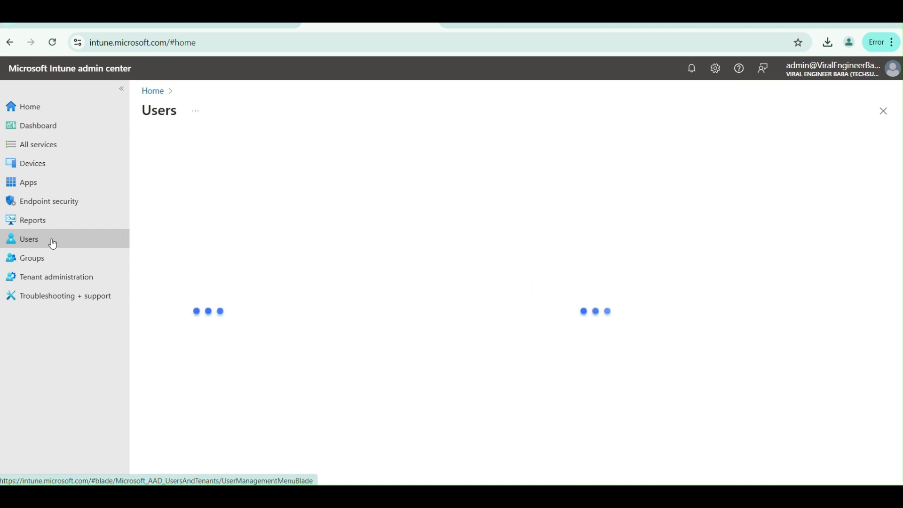